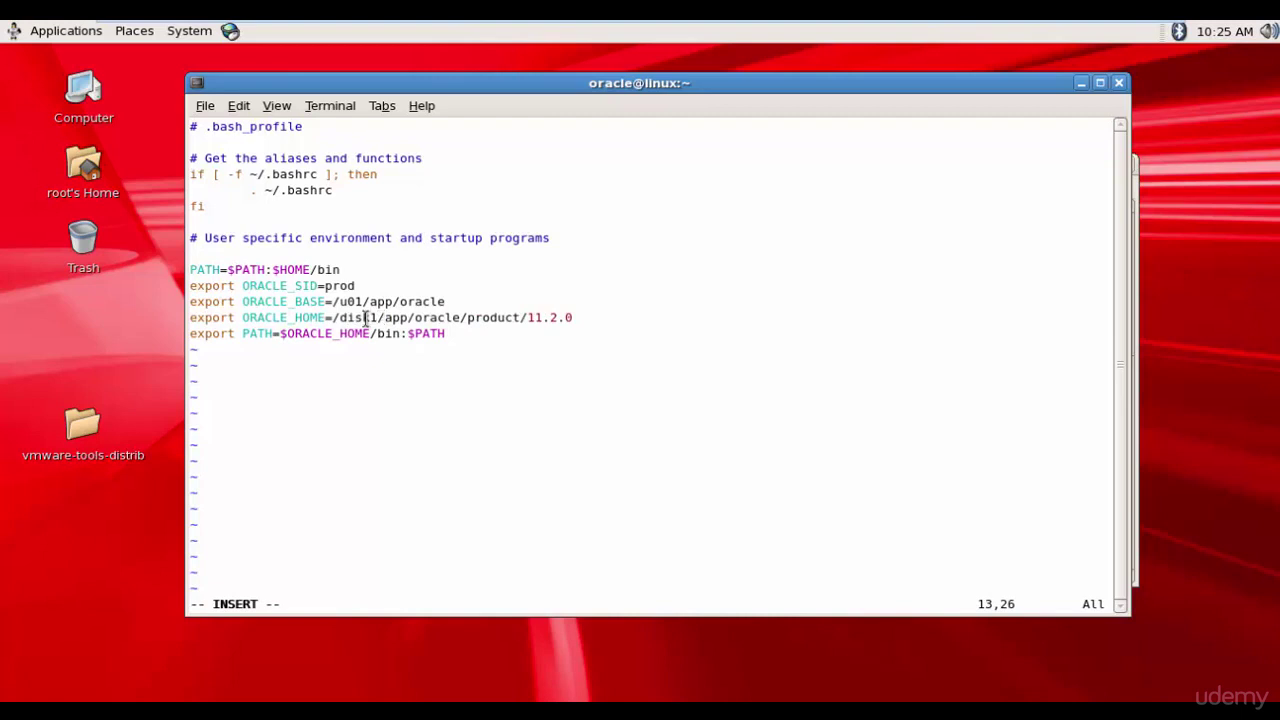
- Change the ORACLE_HOME version in .bash_profile to 12.1.0, then save the file and quit vi
key(Right)
key(Right)
key(Right)
key(Right)
key(Right)
key(Right)
key(Right)
key(Right)
key(Right)
key(Right)
key(Right)
key(Right)
key(Right)
key(Right)
key(Right)
key(Right)
key(Right)
key(Right)
key(Right)
key(Right)
key(BackSpace)
text(2)
key(Right)
key(Right)
key(BackSpace)
text(1)
key(Escape)
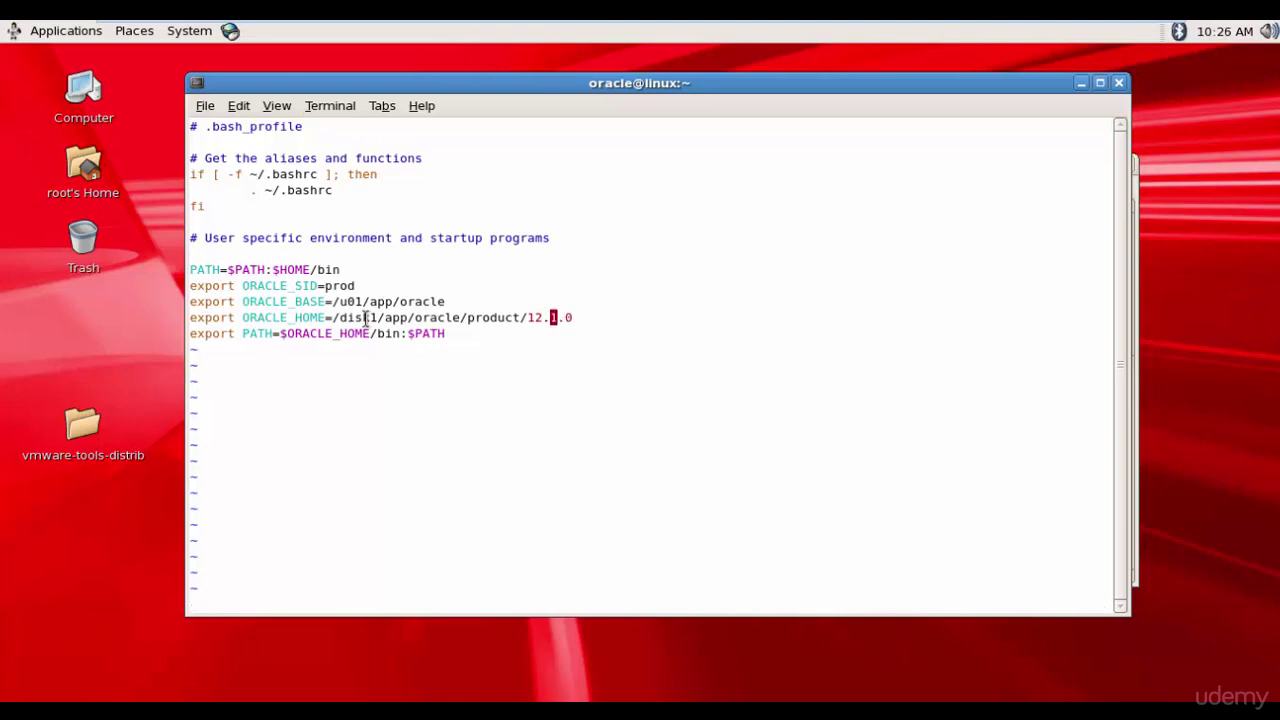
text(:wq)
key(Return)
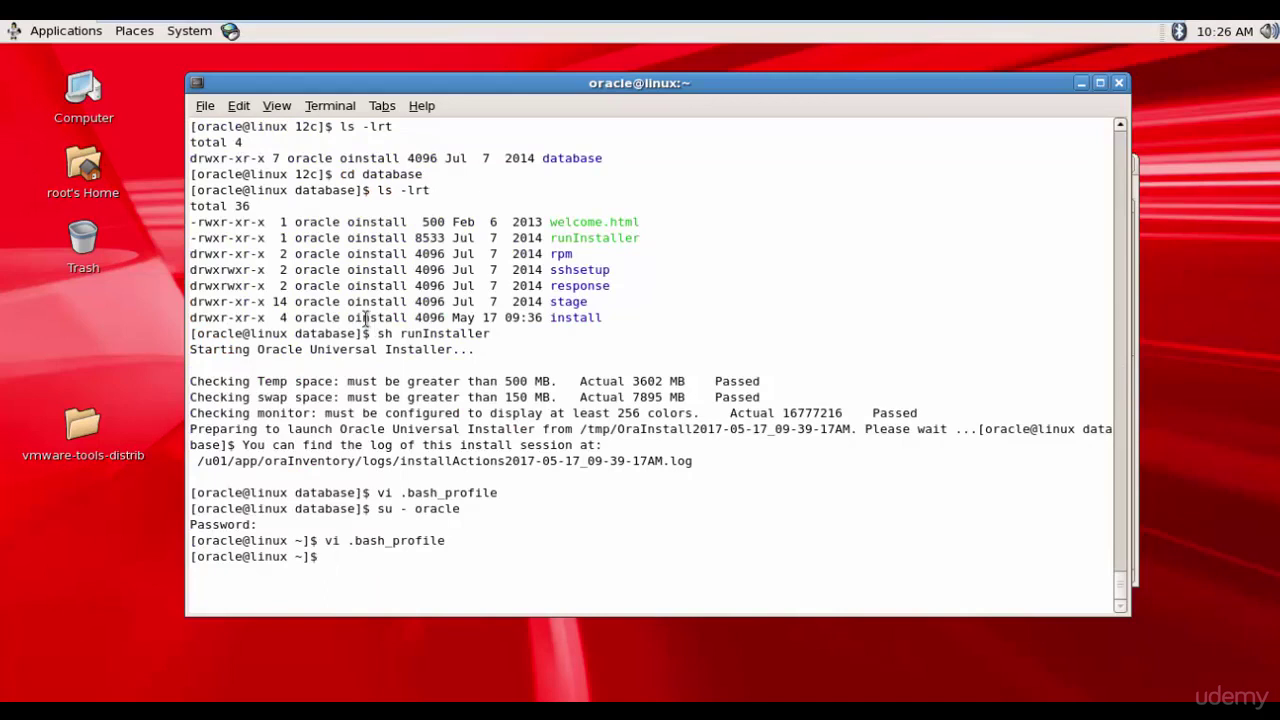
- Reload .bash_profile in the current shell and launch the Database Upgrade Assistant with dbua
text(. .bash_profile)
key(Return)
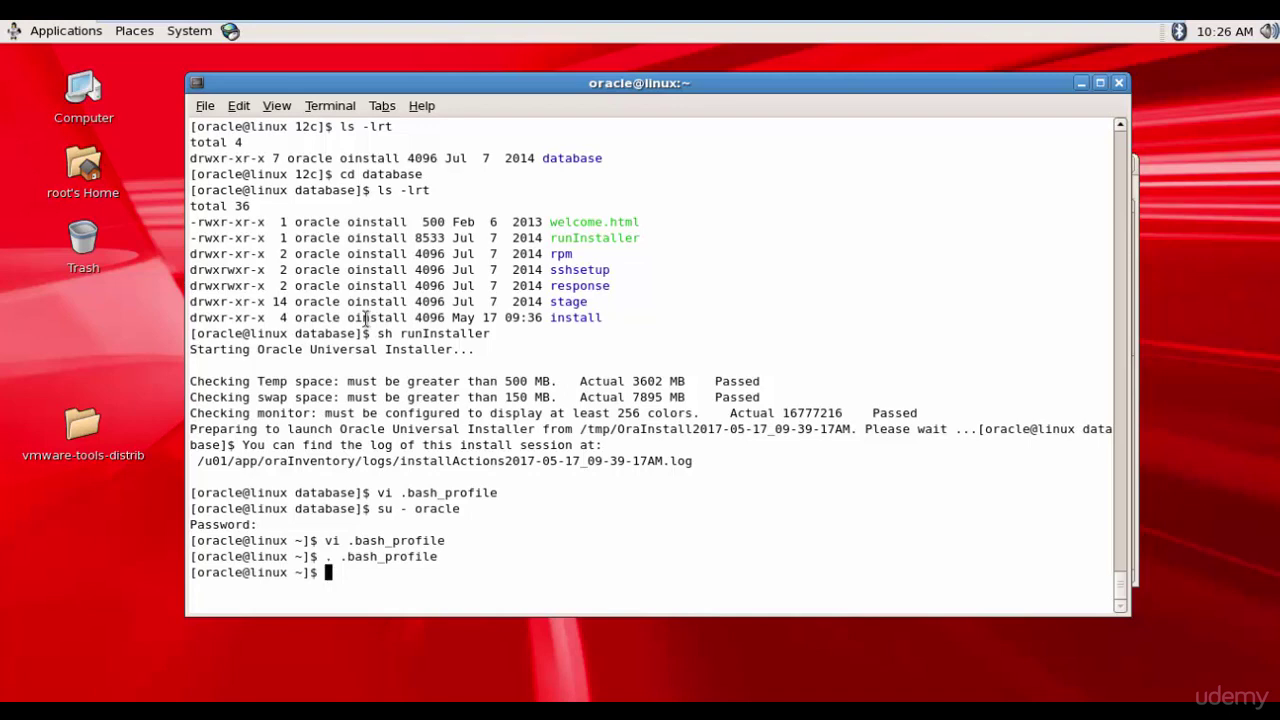
text(dbua)
key(Return)
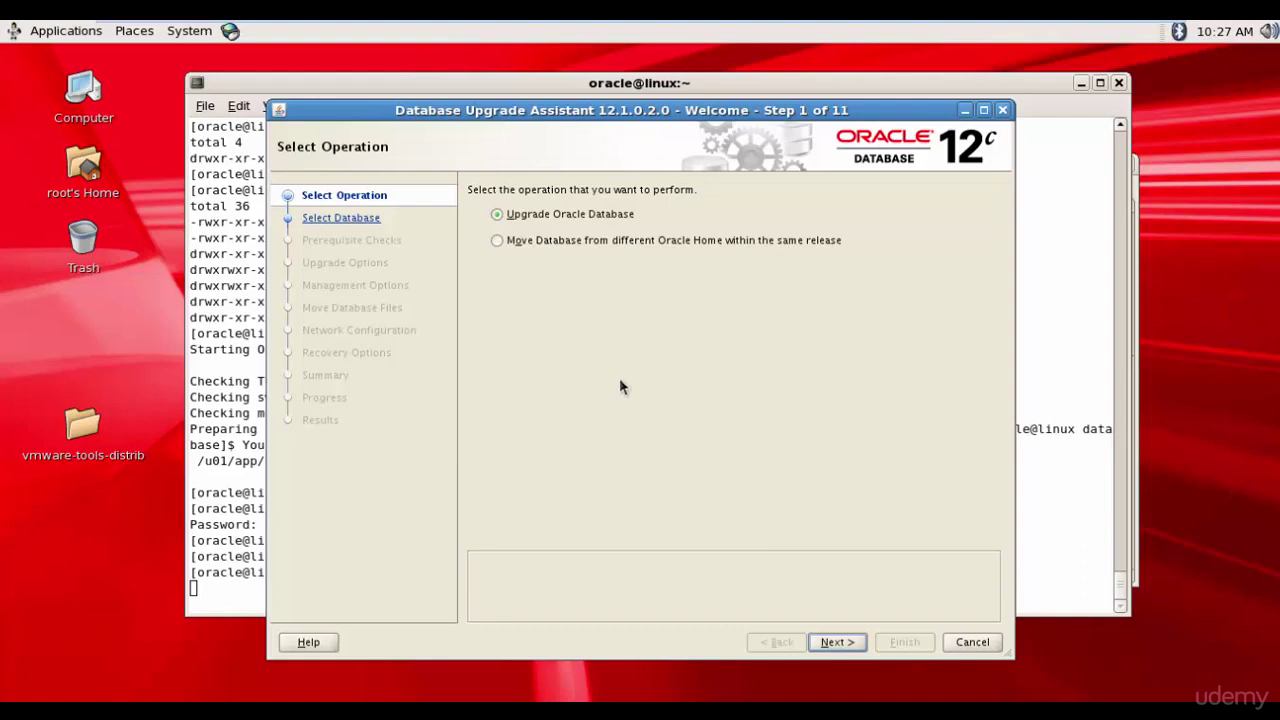
- Choose to upgrade an Oracle Database, keep prod1 from the 11.2.0 home as source, and run the prerequisite checks
click(510, 214)
click(838, 642)
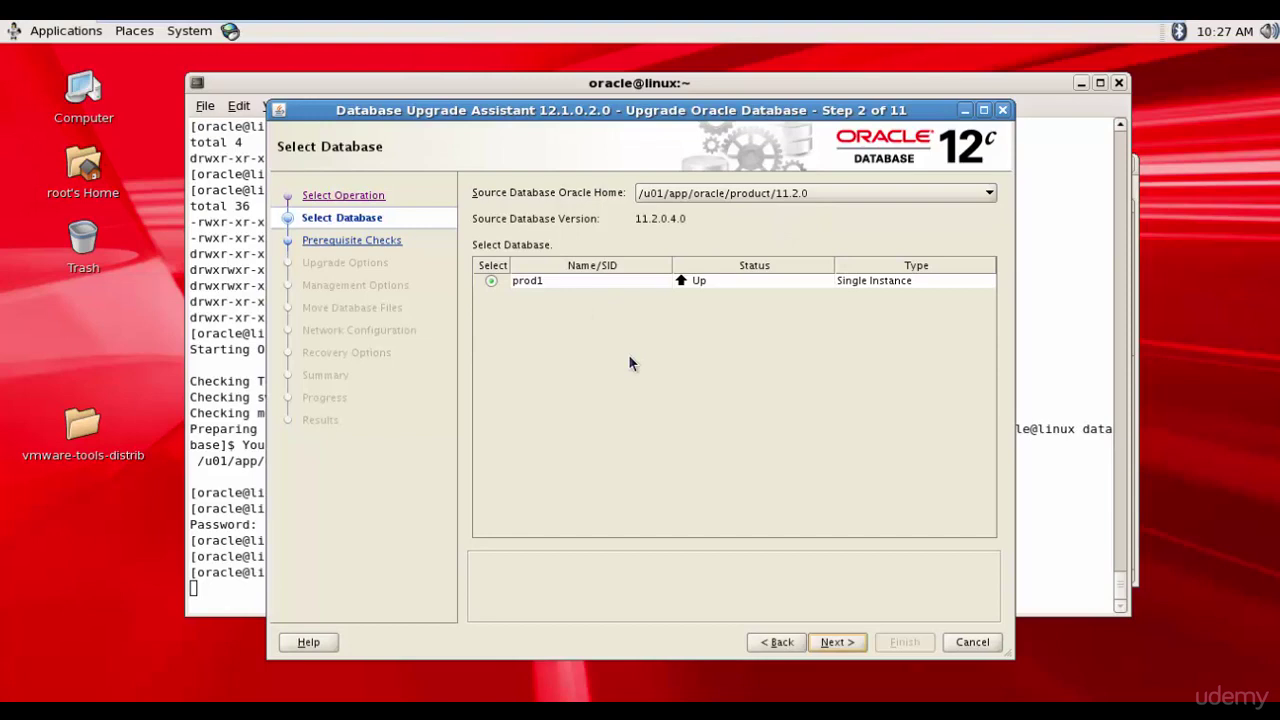
click(841, 642)
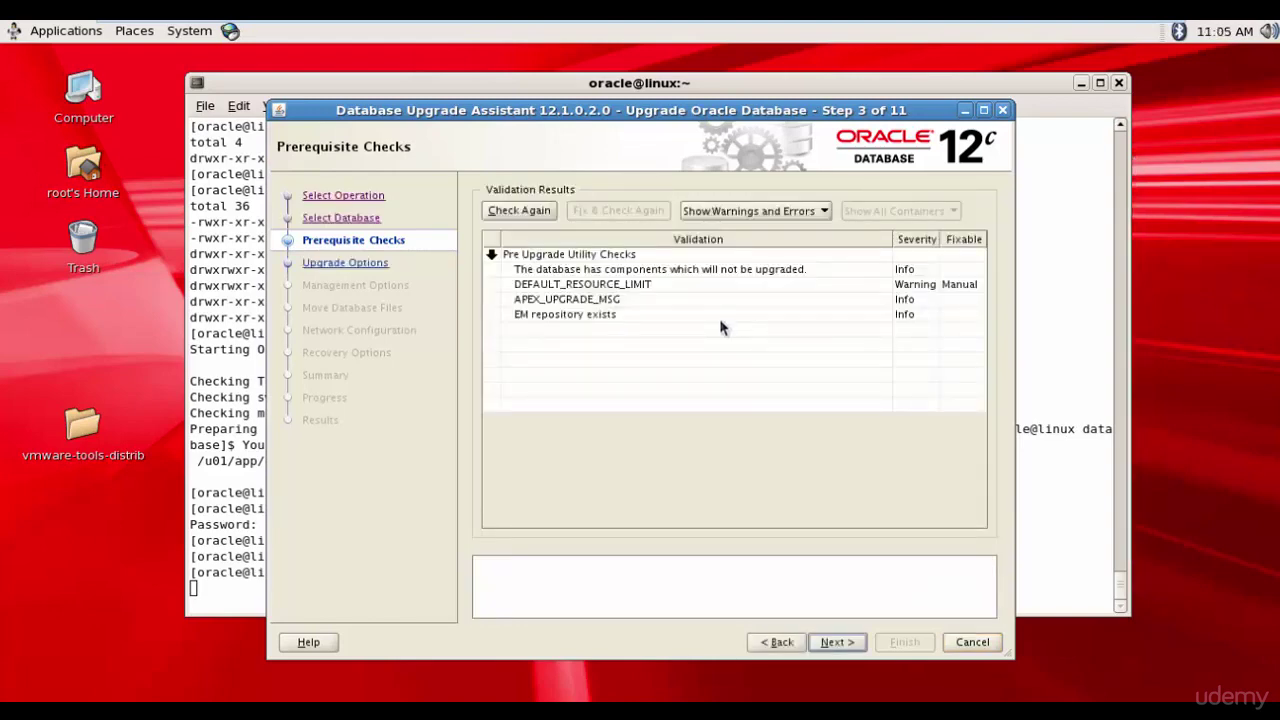
- Examine the descriptions of the four pre-upgrade validation results and the full details for the components which will not be upgraded
click(674, 283)
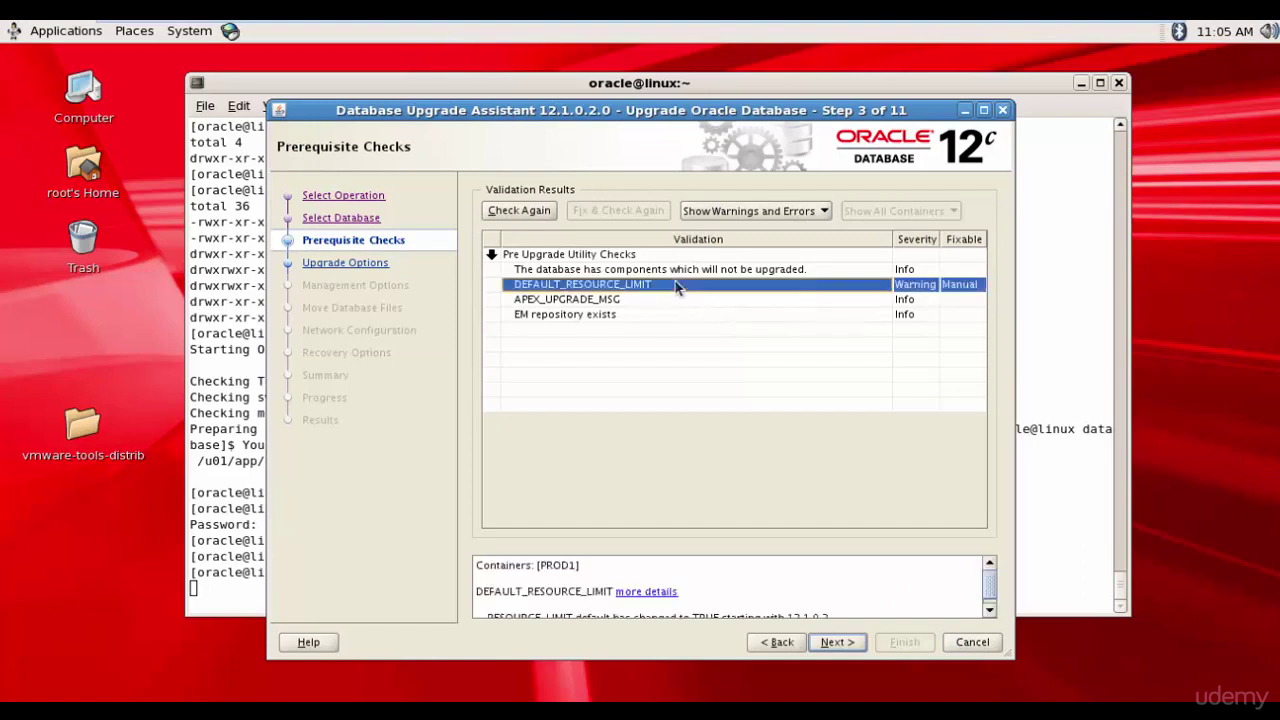
click(988, 609)
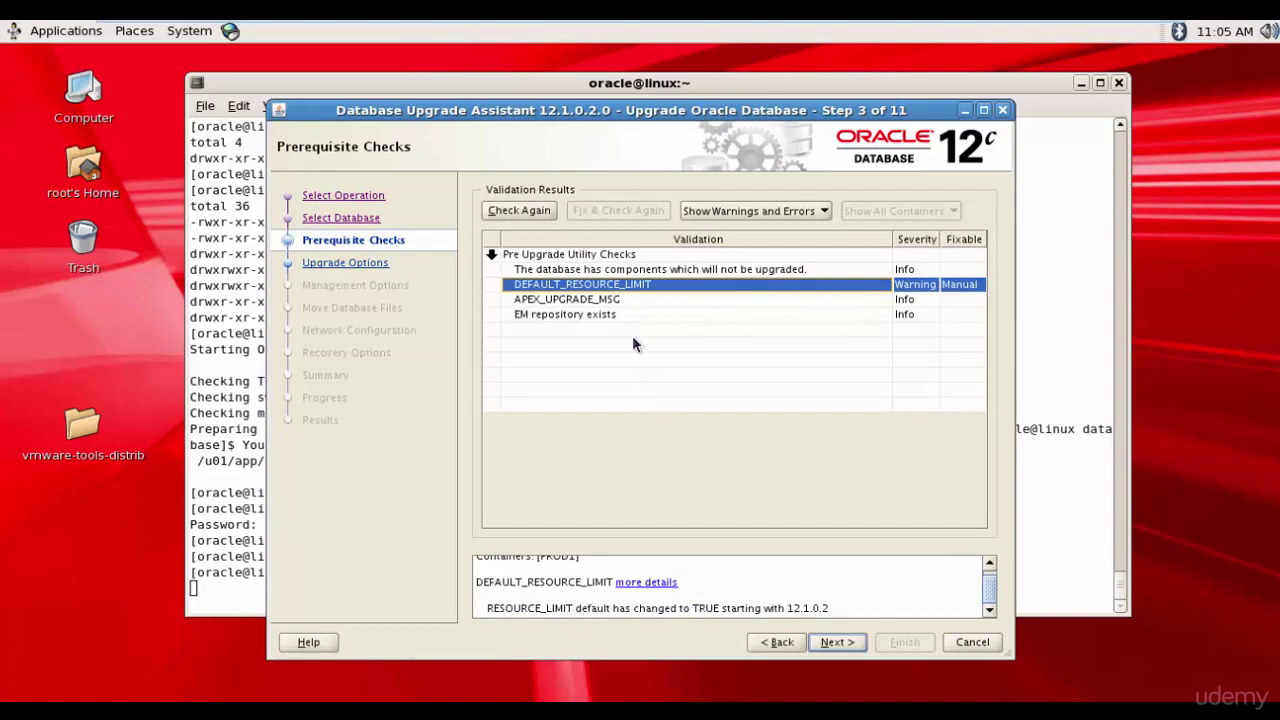
click(638, 300)
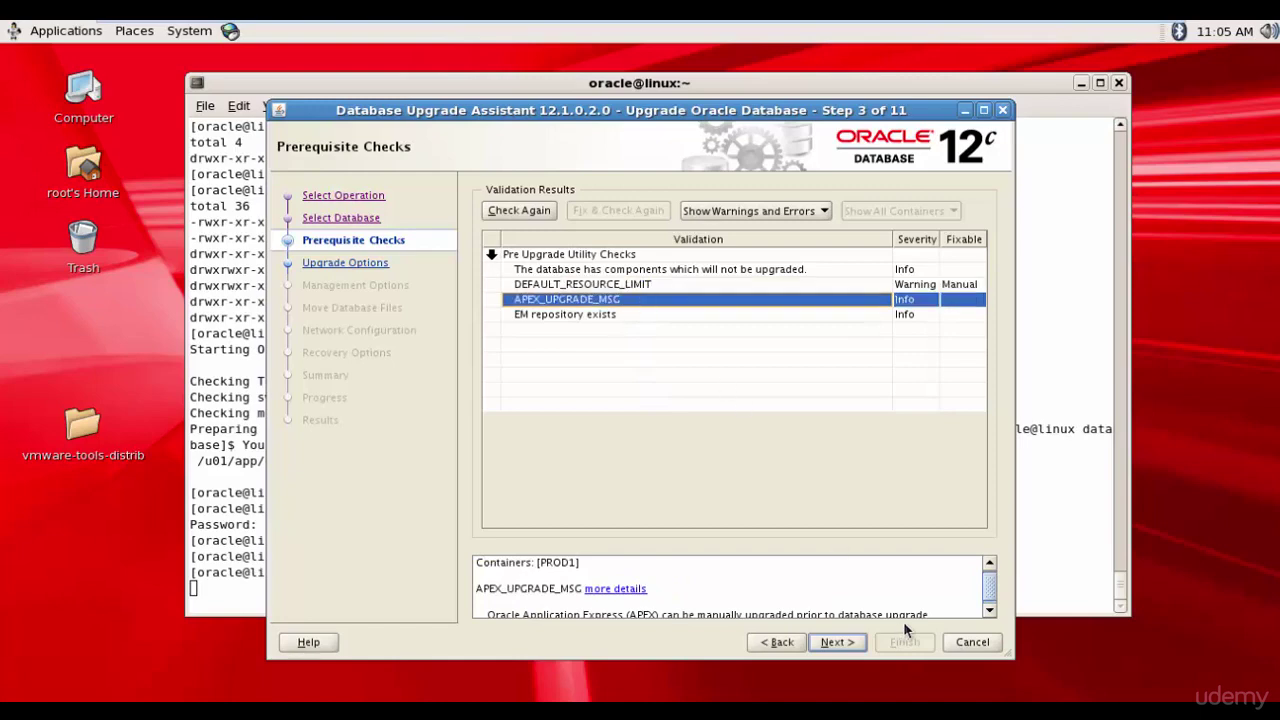
click(991, 612)
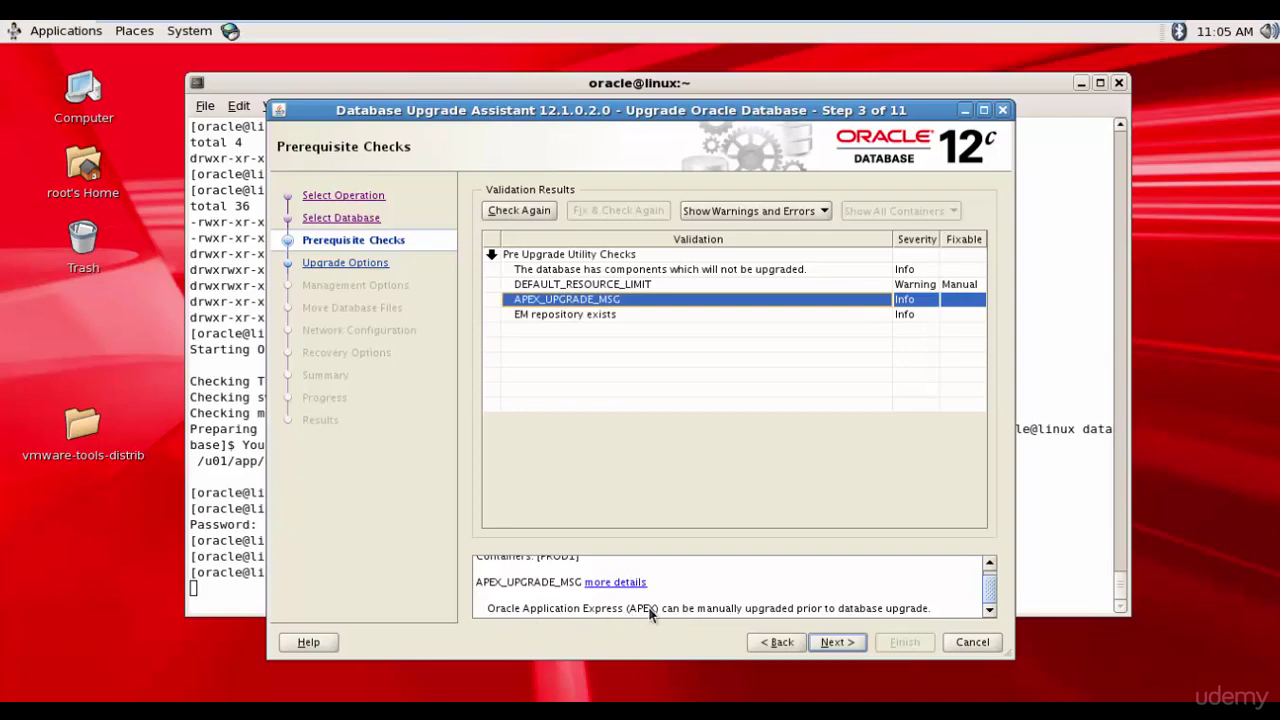
click(630, 317)
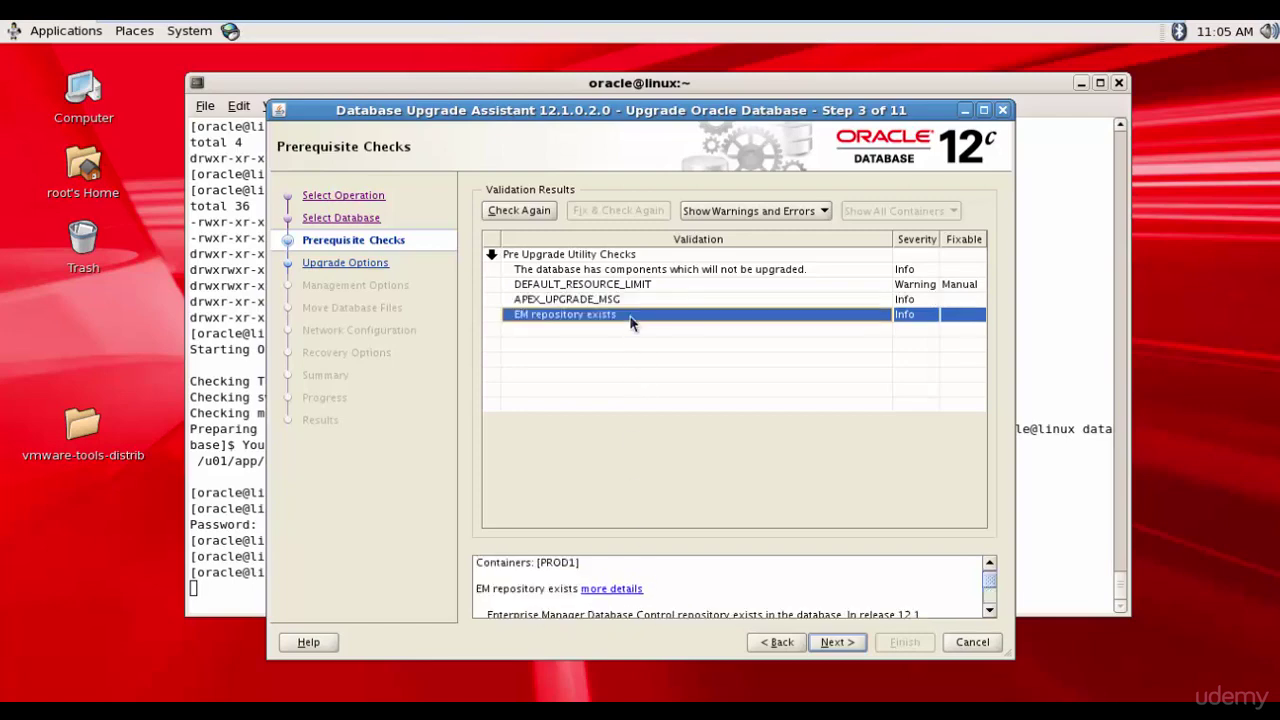
click(991, 612)
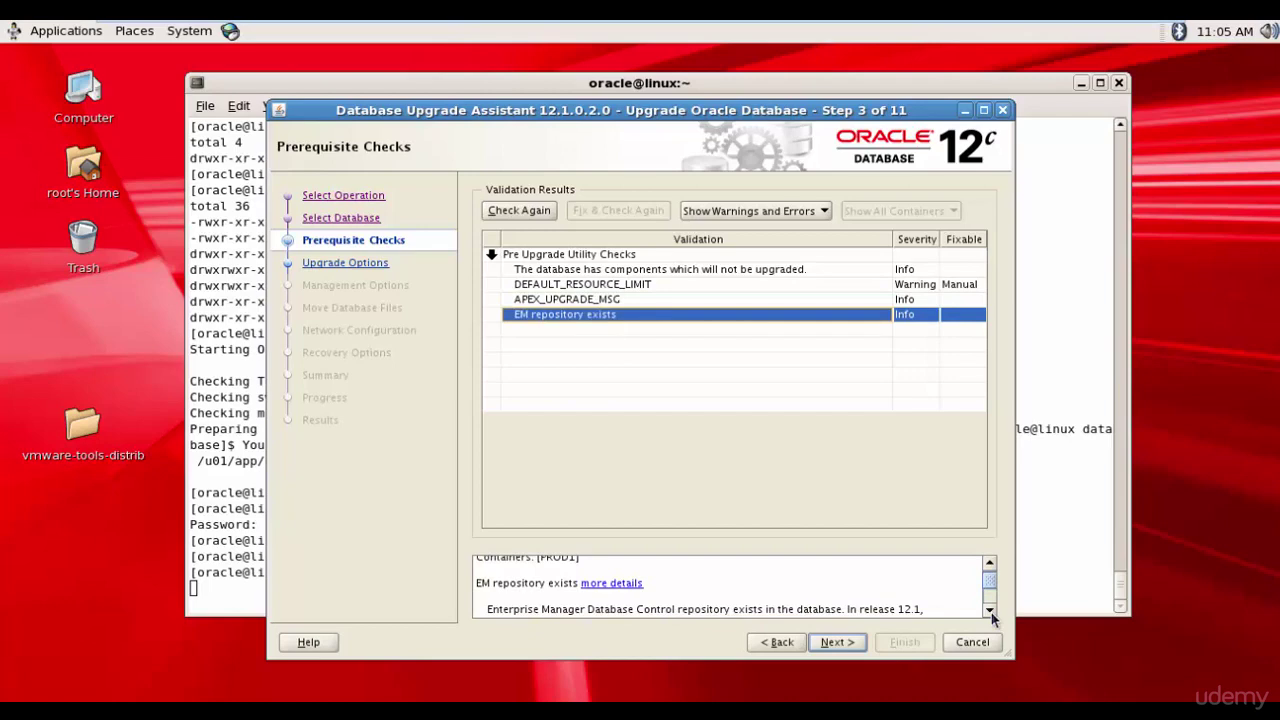
click(991, 612)
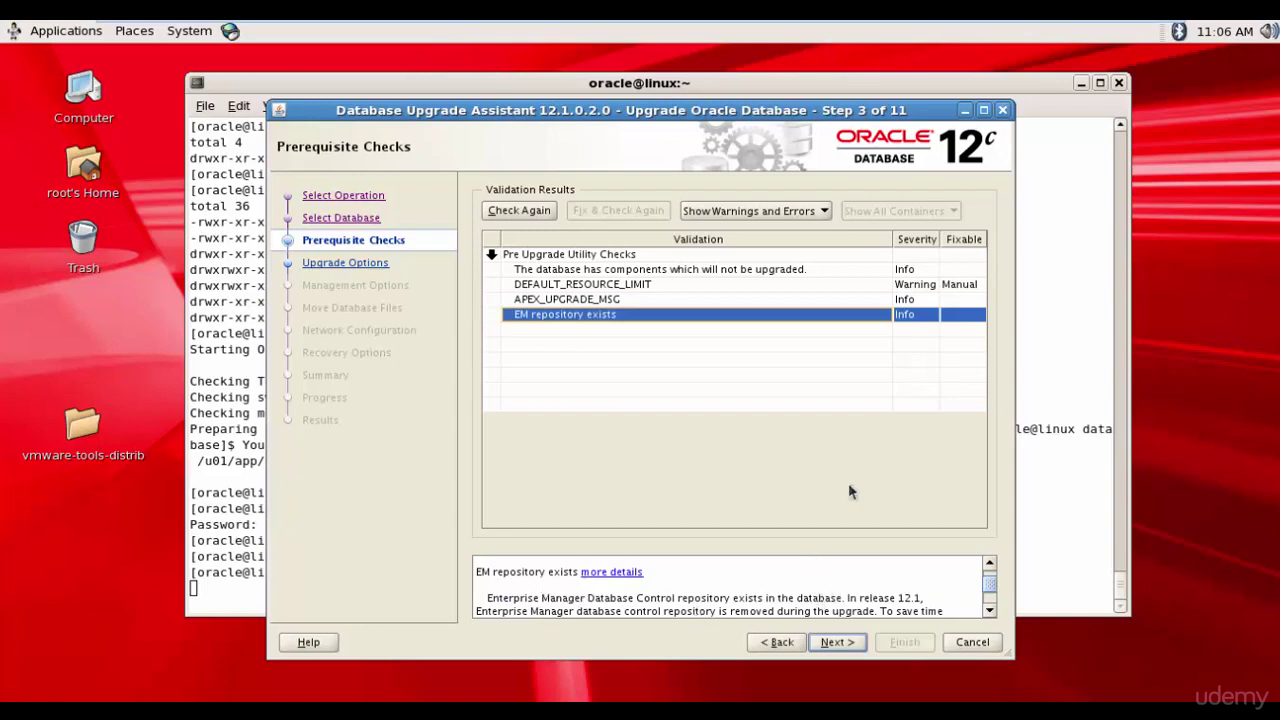
click(766, 271)
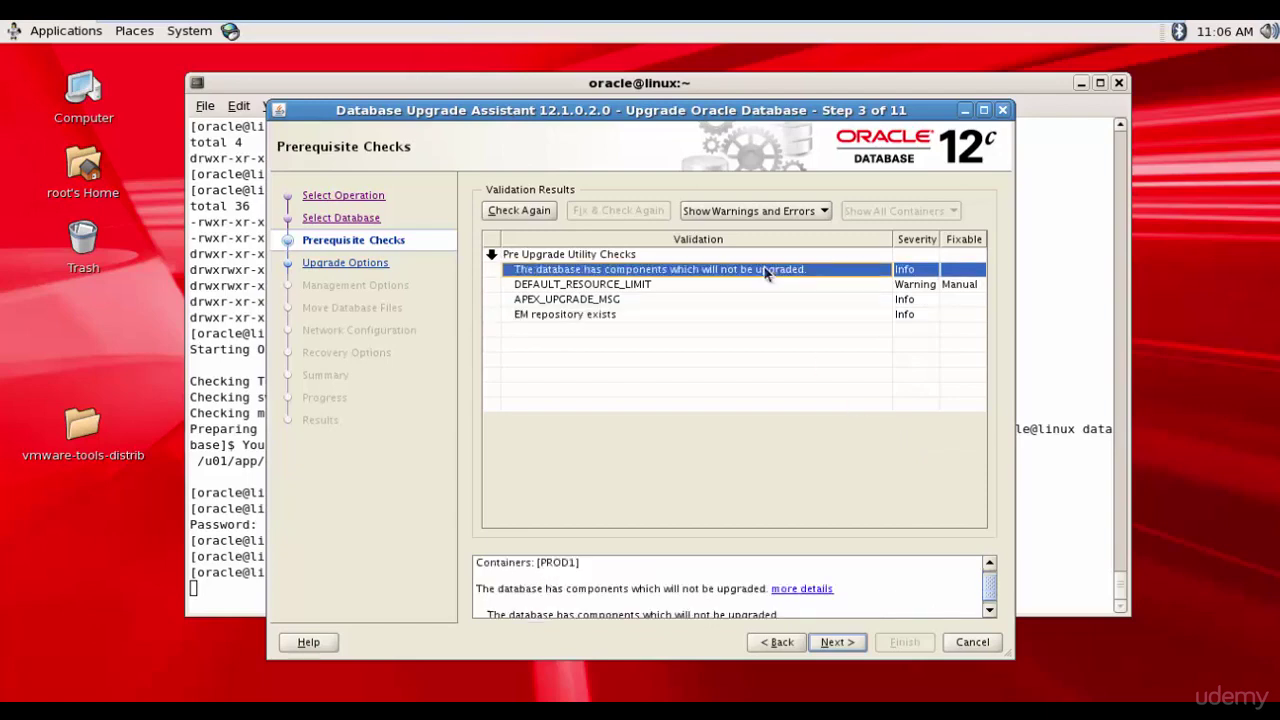
click(820, 589)
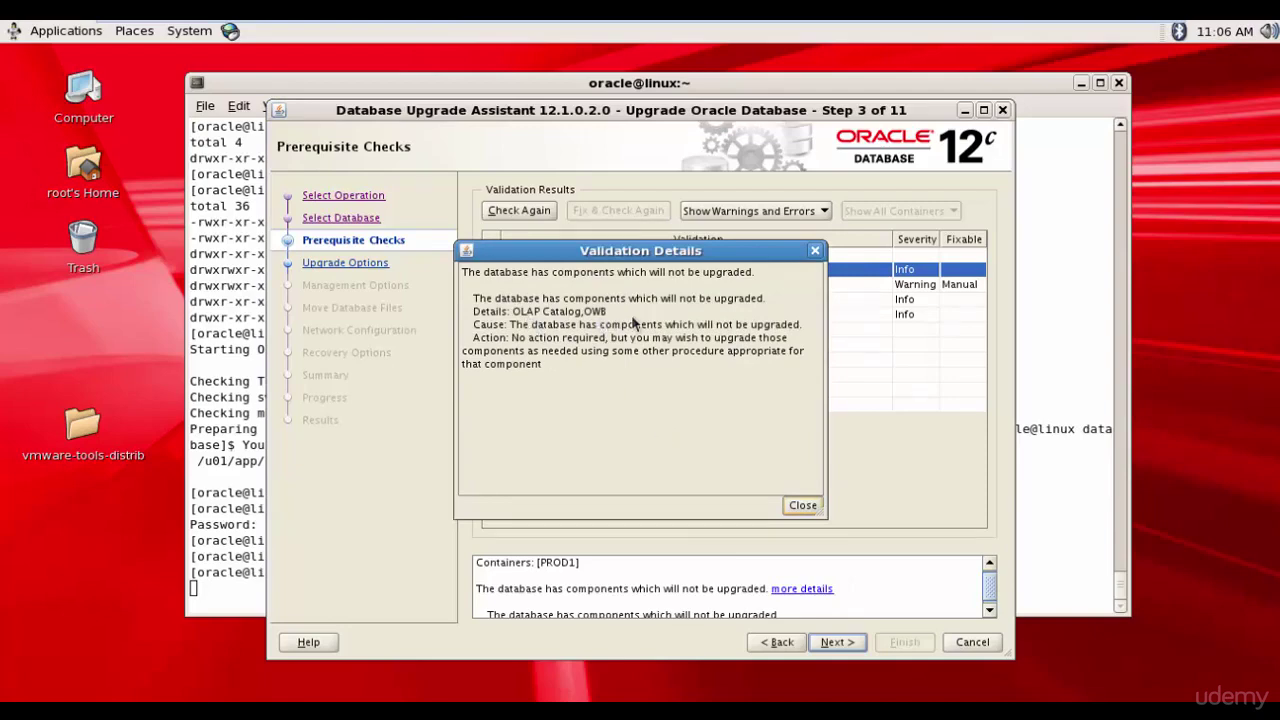
click(800, 505)
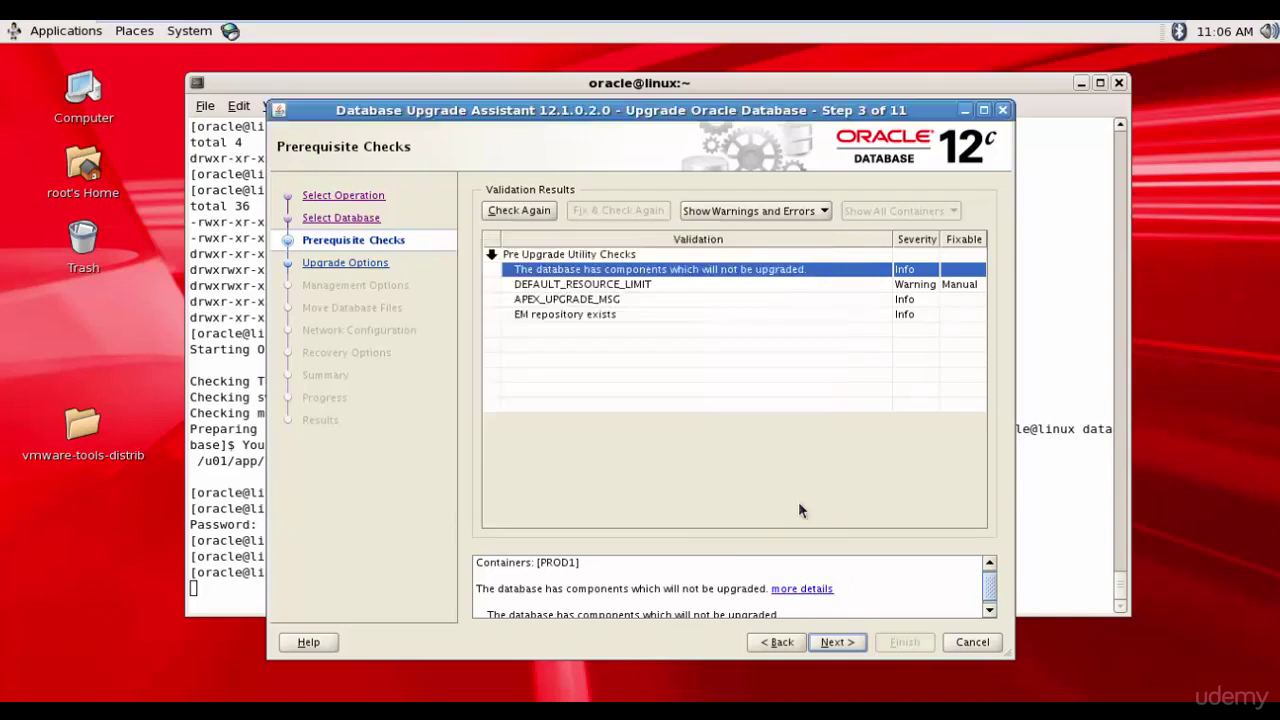
- Continue past the prerequisite checks, accepting the default upgrade options and Enterprise Manager Database Express on port 5500
click(837, 642)
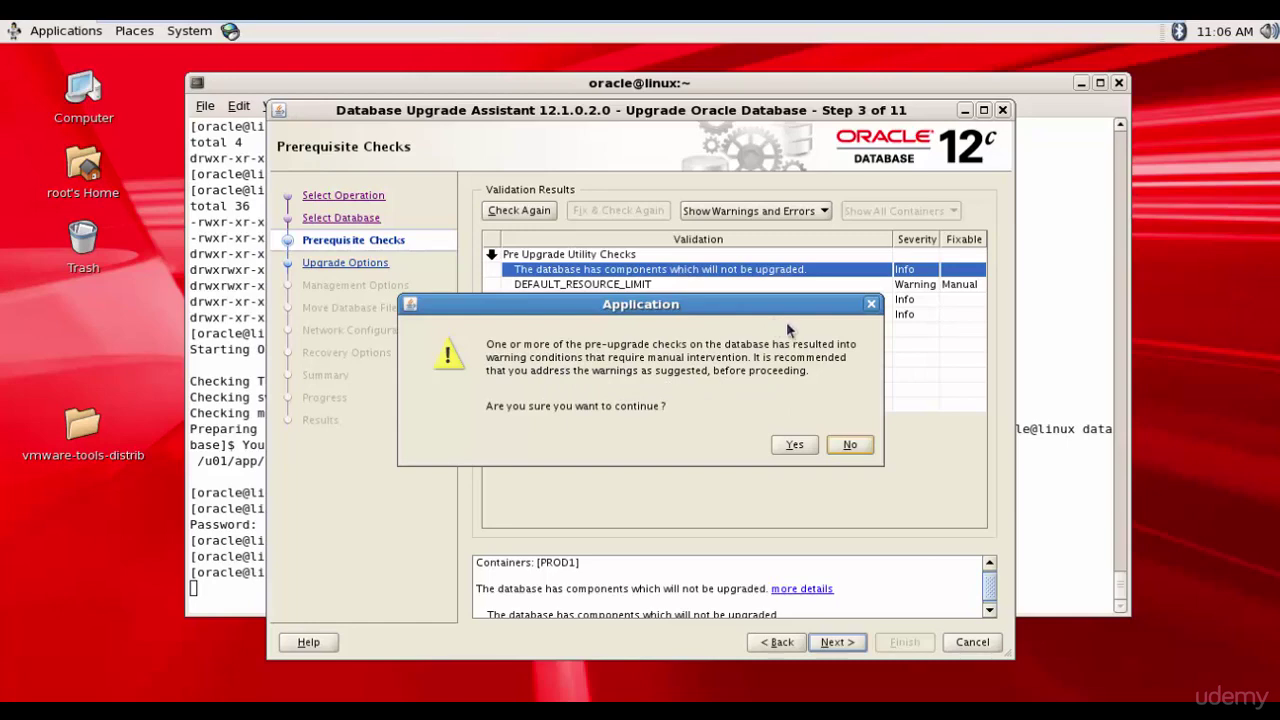
click(788, 446)
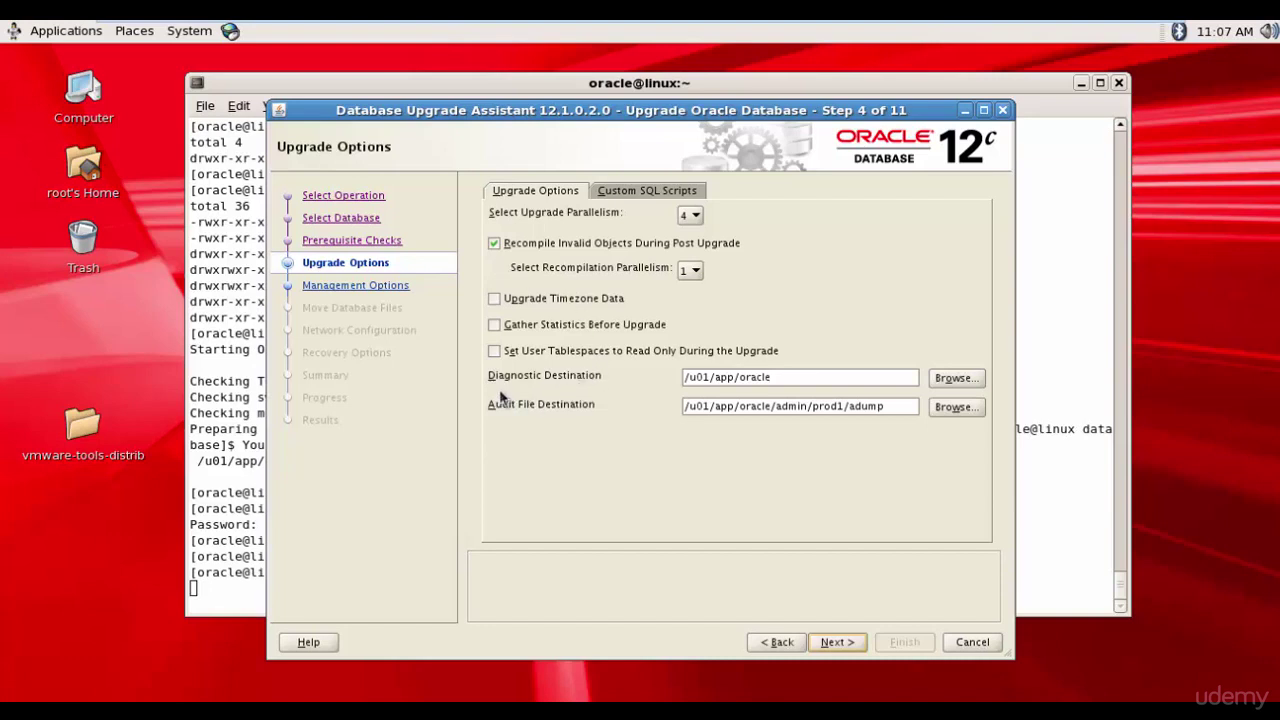
click(703, 383)
click(838, 642)
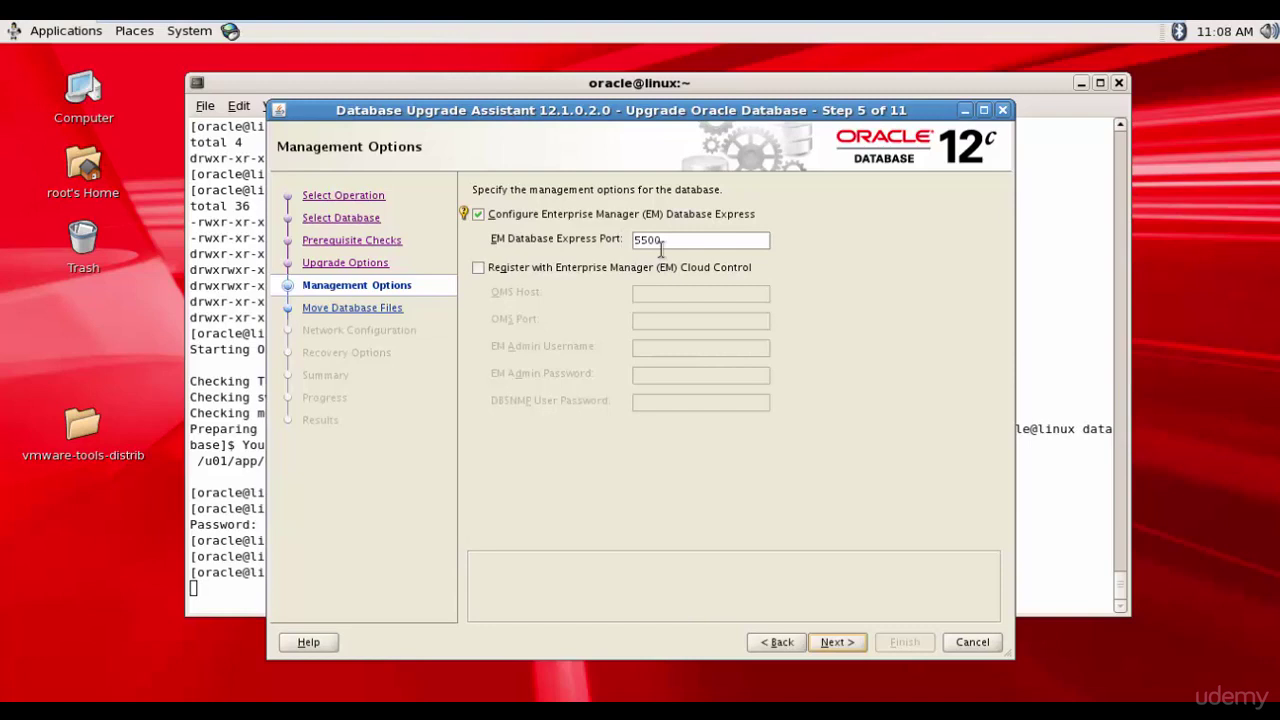
click(848, 646)
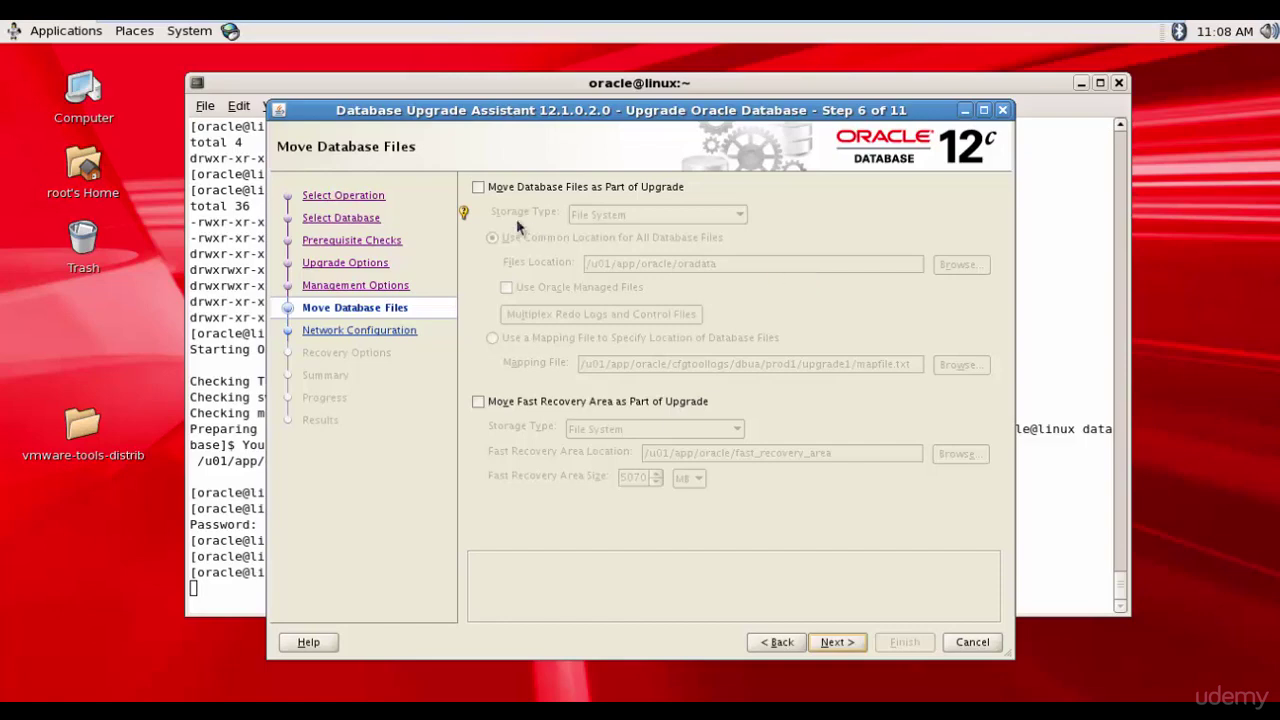
click(478, 188)
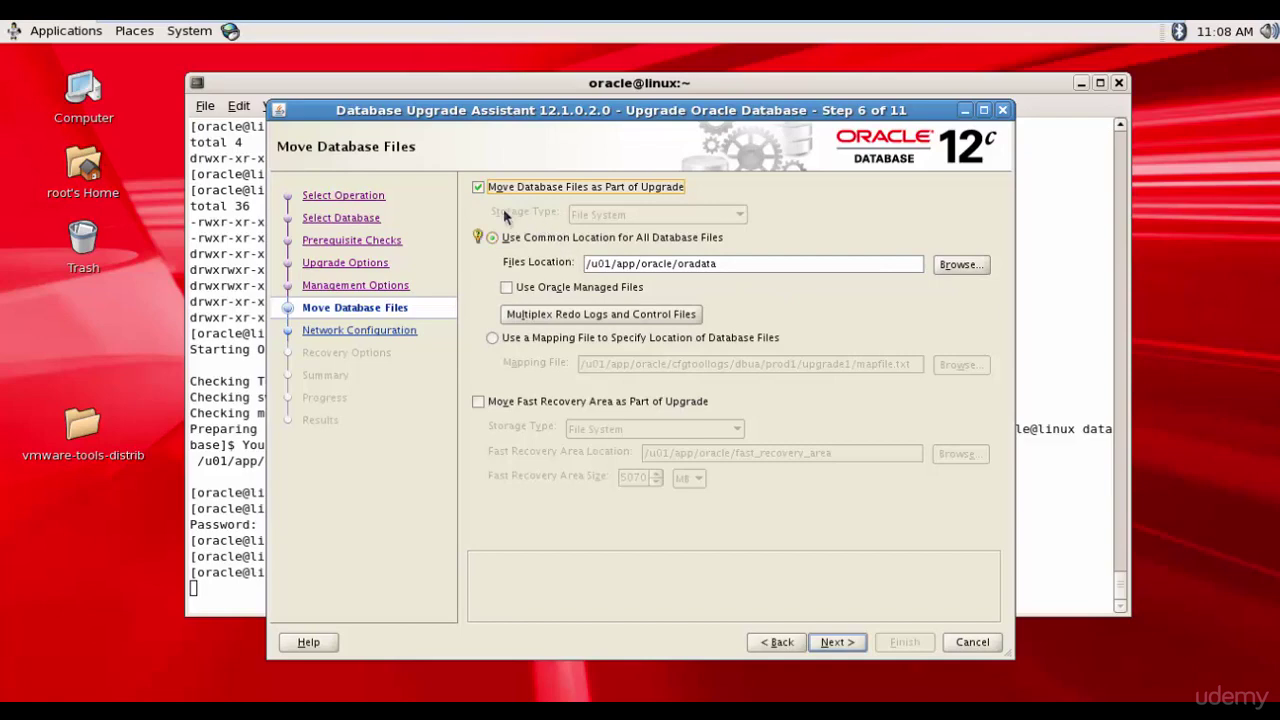
click(478, 187)
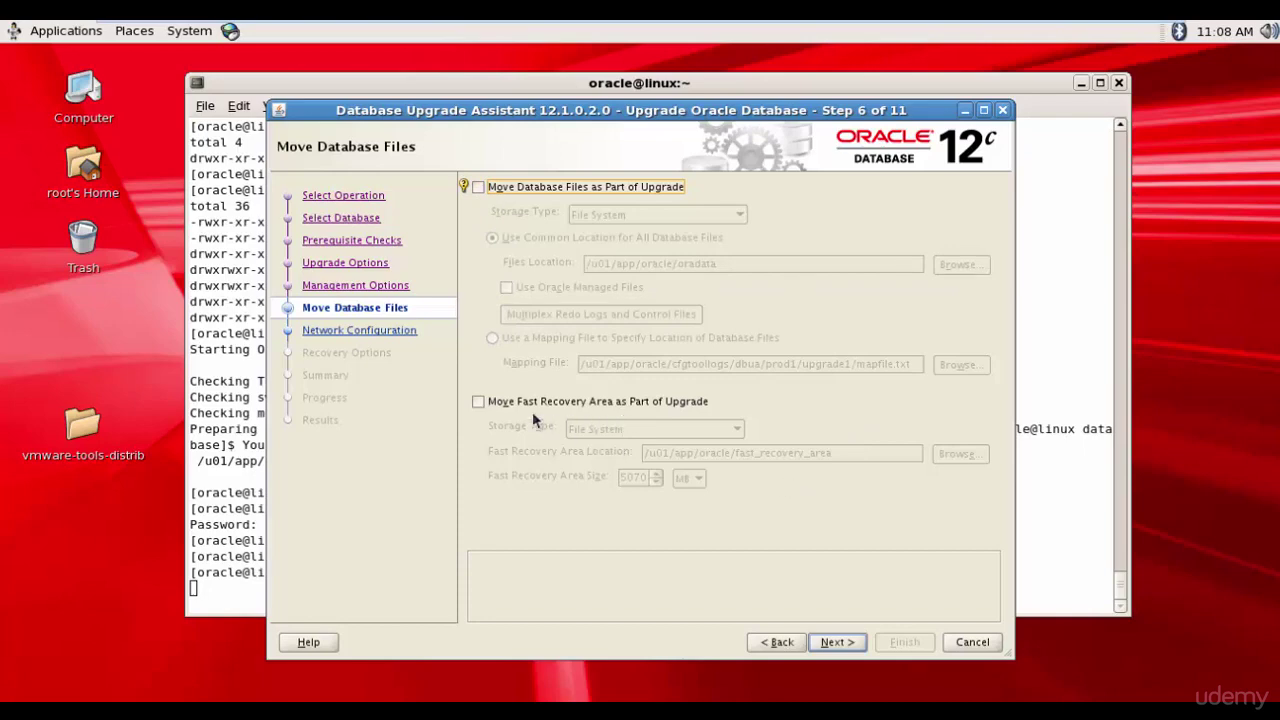
click(478, 402)
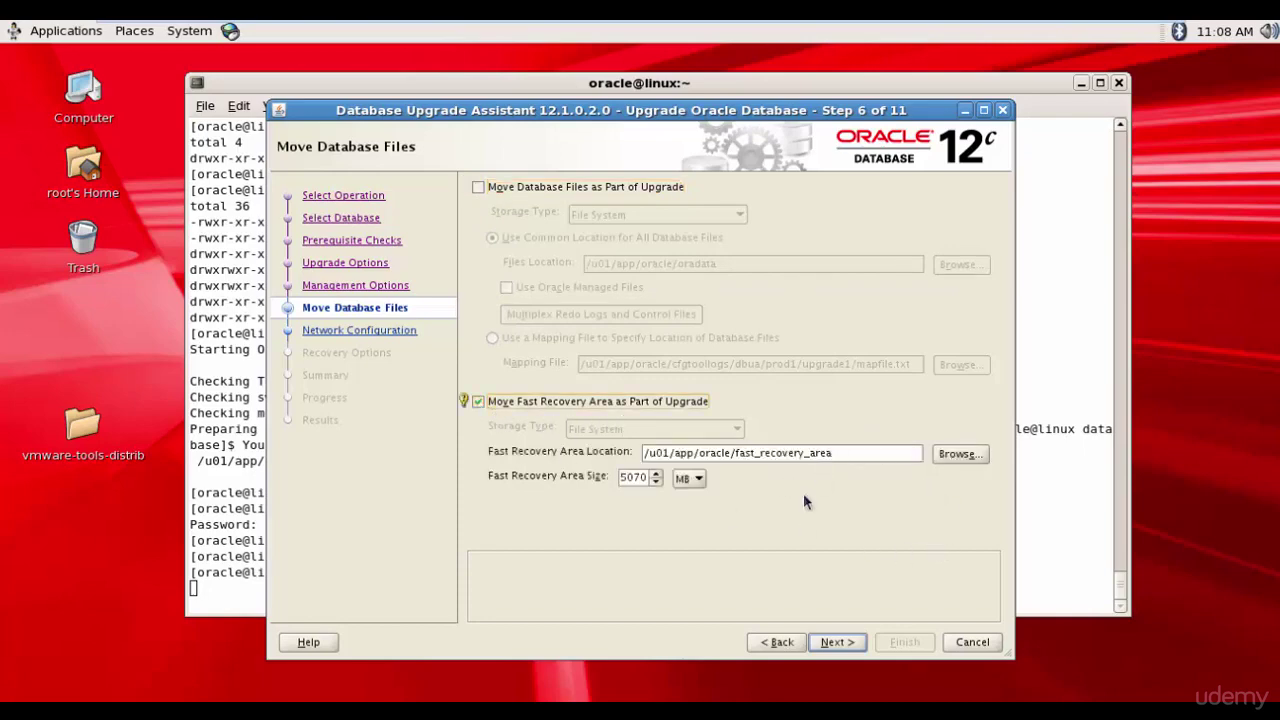
click(478, 402)
- Proceed without moving database files or the fast recovery area, keeping LISTENER on port 1521 selected for migration
click(852, 644)
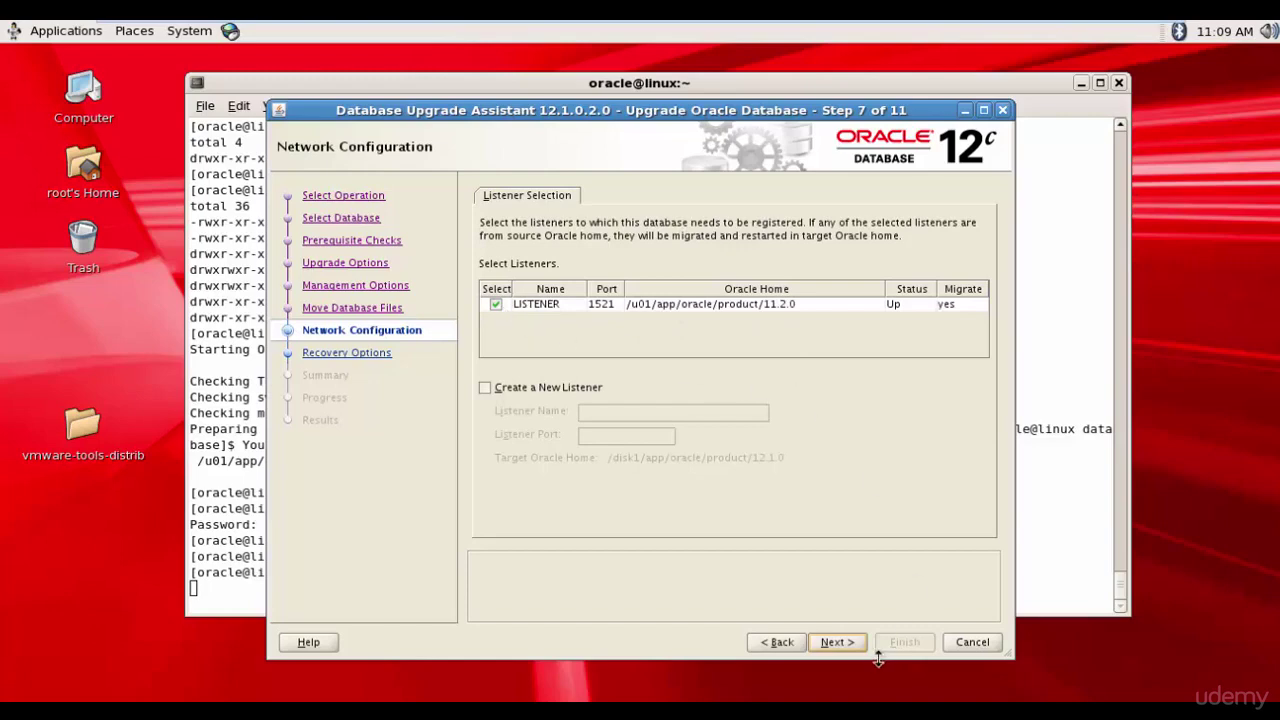
click(845, 646)
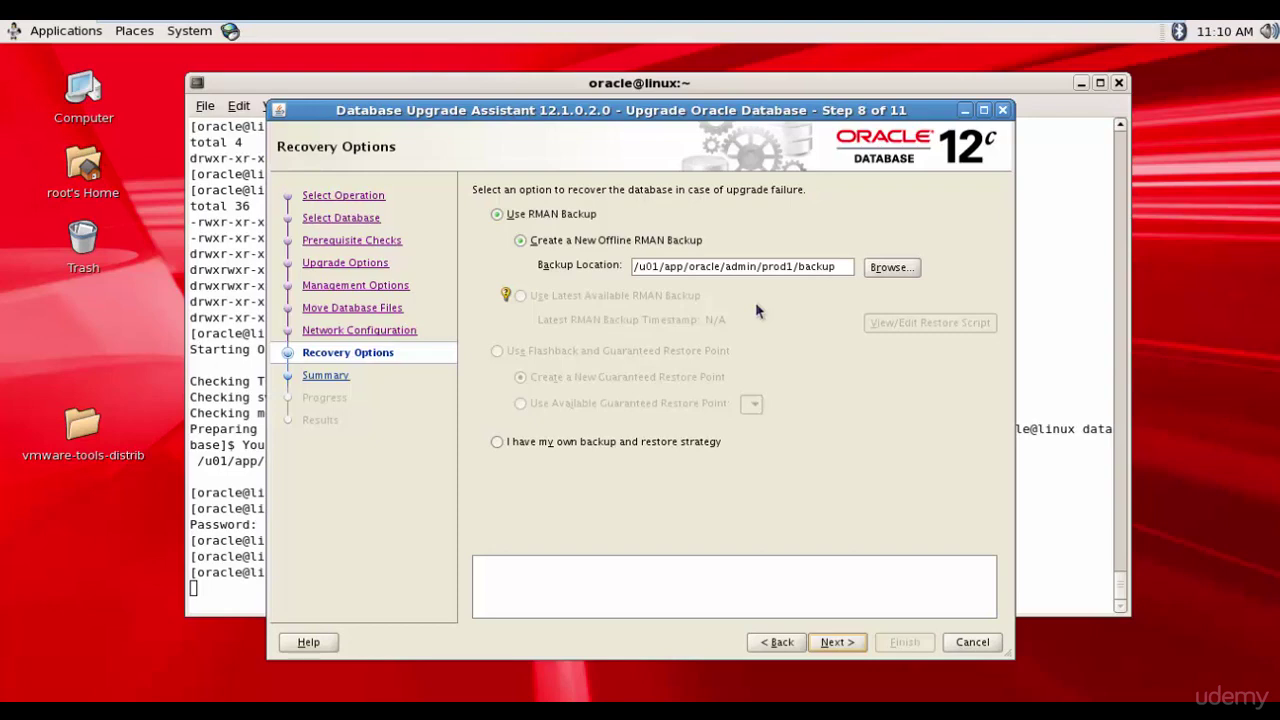
- Set the recovery option to "I have my own backup and restore strategy" and start the upgrade from the summary
click(497, 214)
click(826, 270)
click(526, 442)
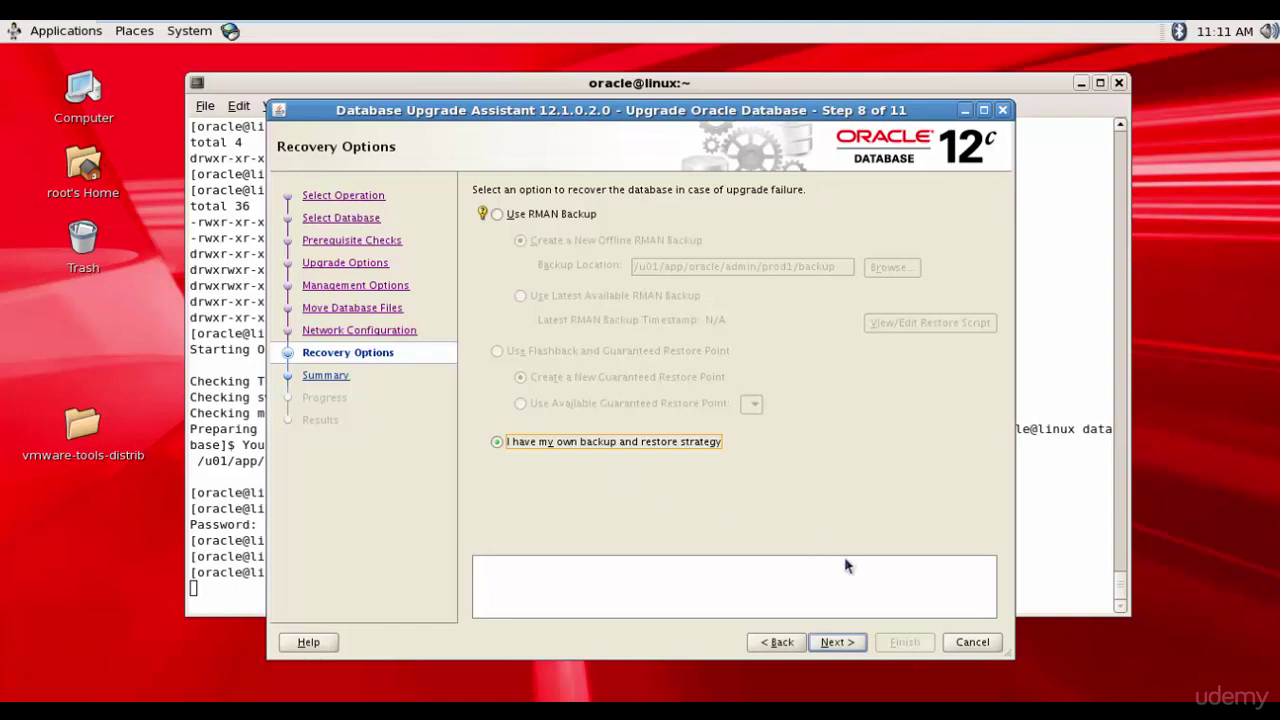
click(846, 642)
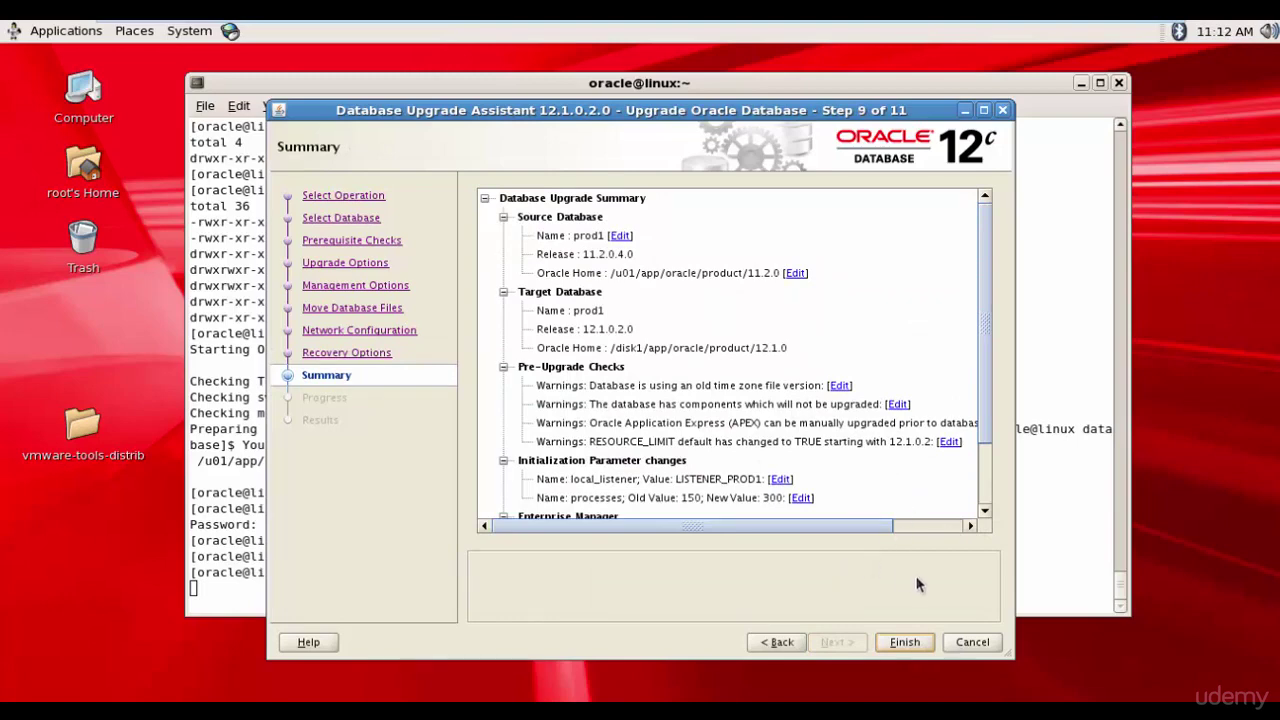
click(906, 644)
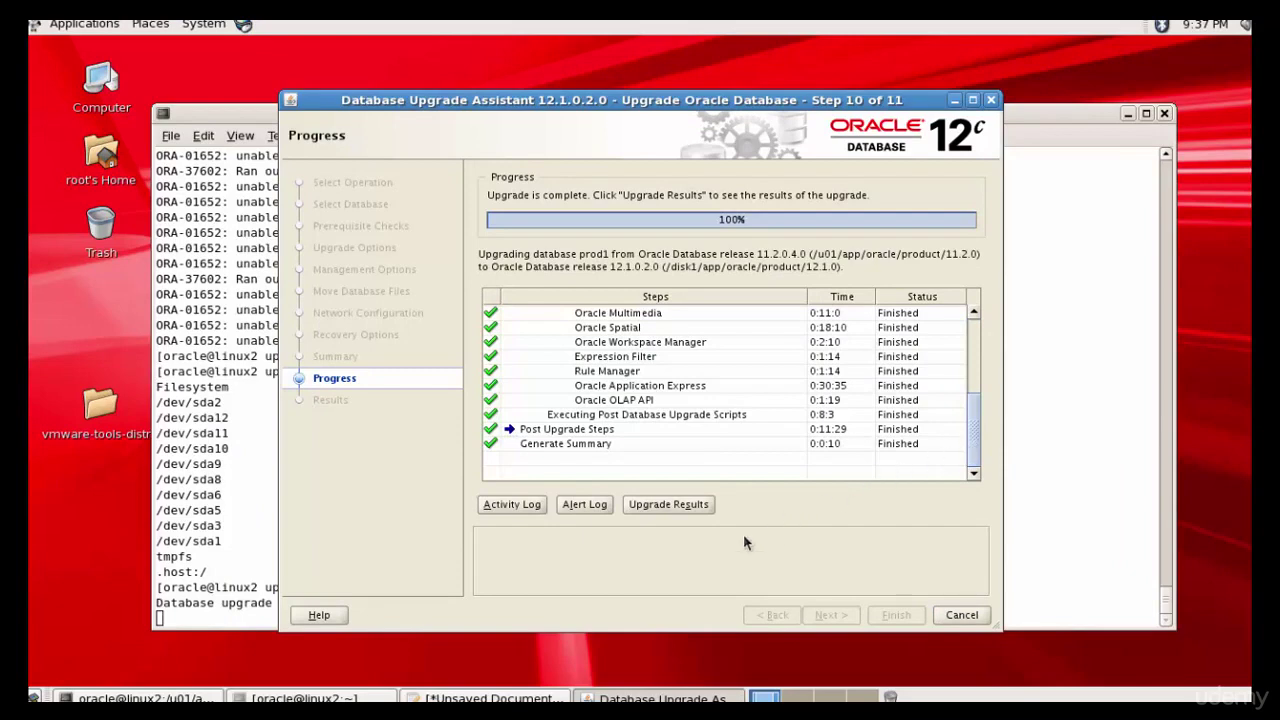
- Review the upgrade results down to the initialization parameter changes, then close the Database Upgrade Assistant
click(686, 508)
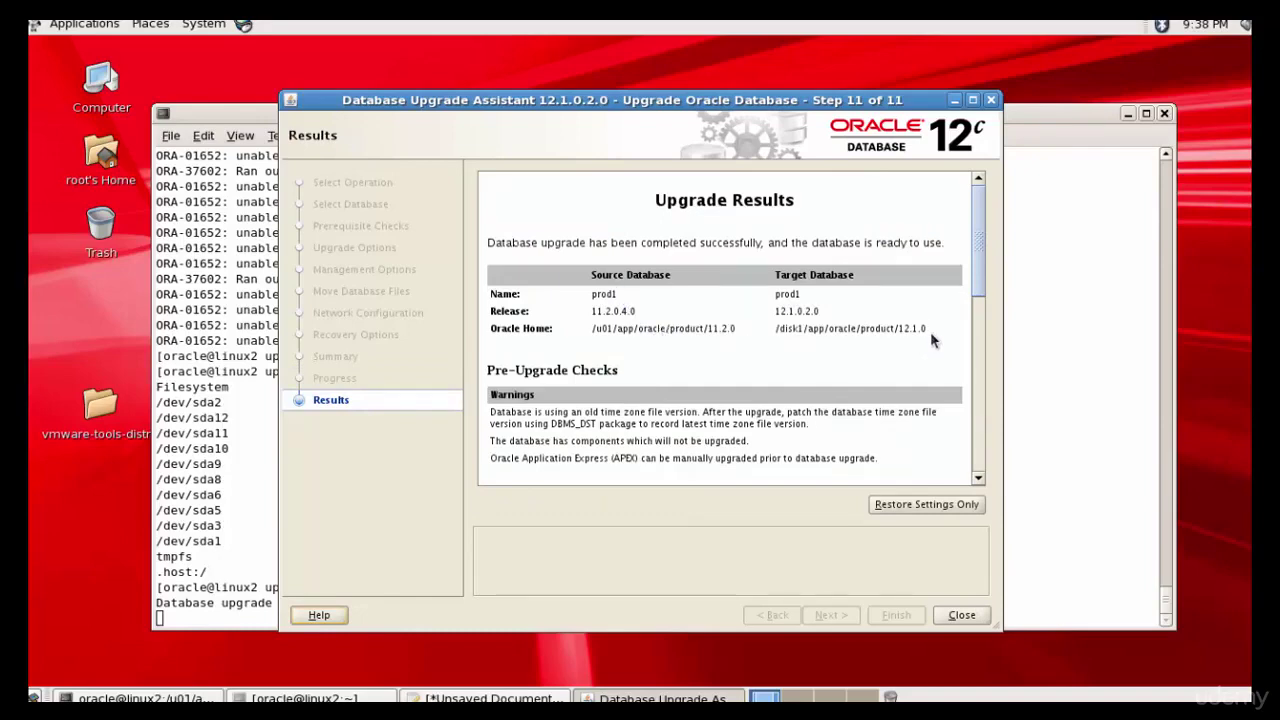
drag(975, 270, 977, 356)
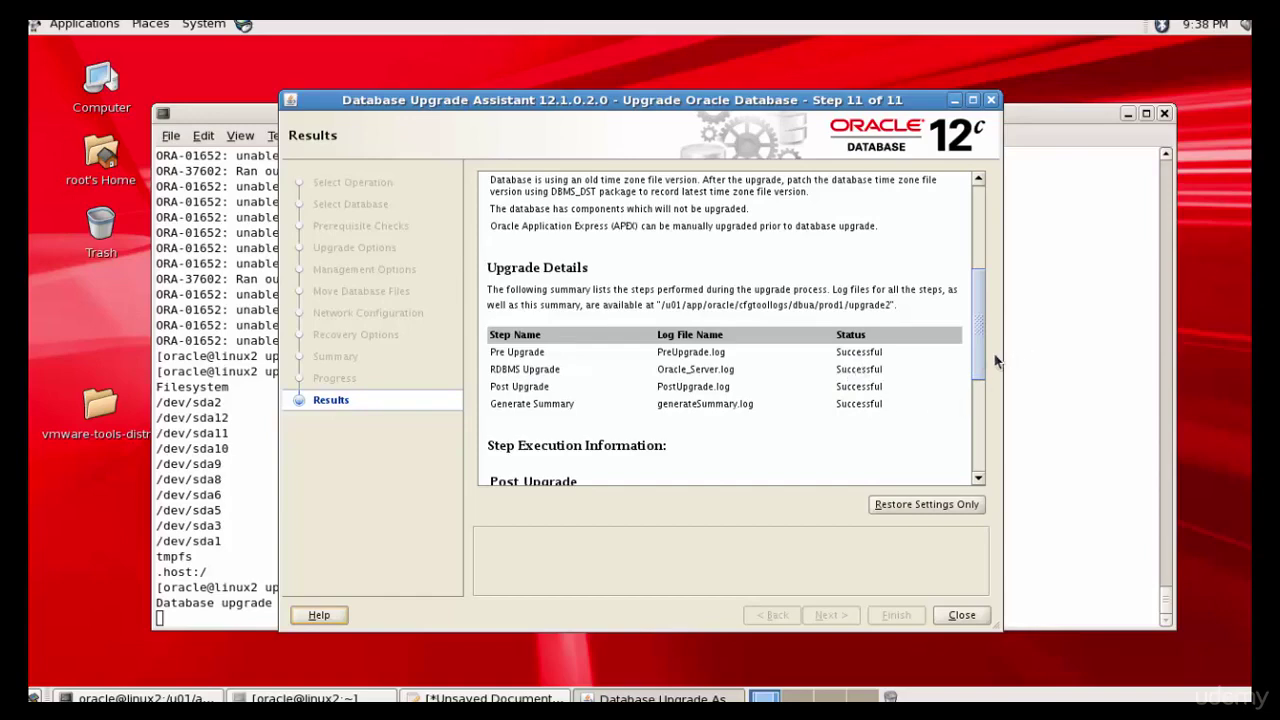
drag(978, 358, 979, 432)
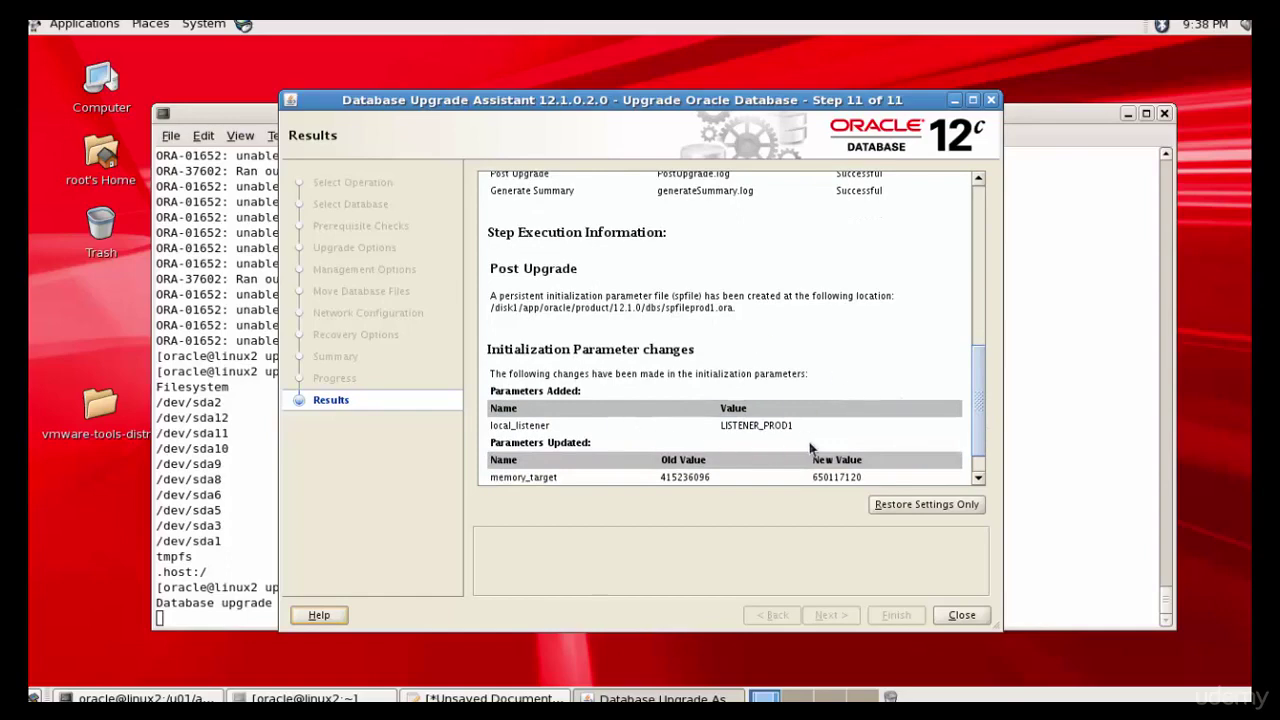
scroll(980, 432, down, 1)
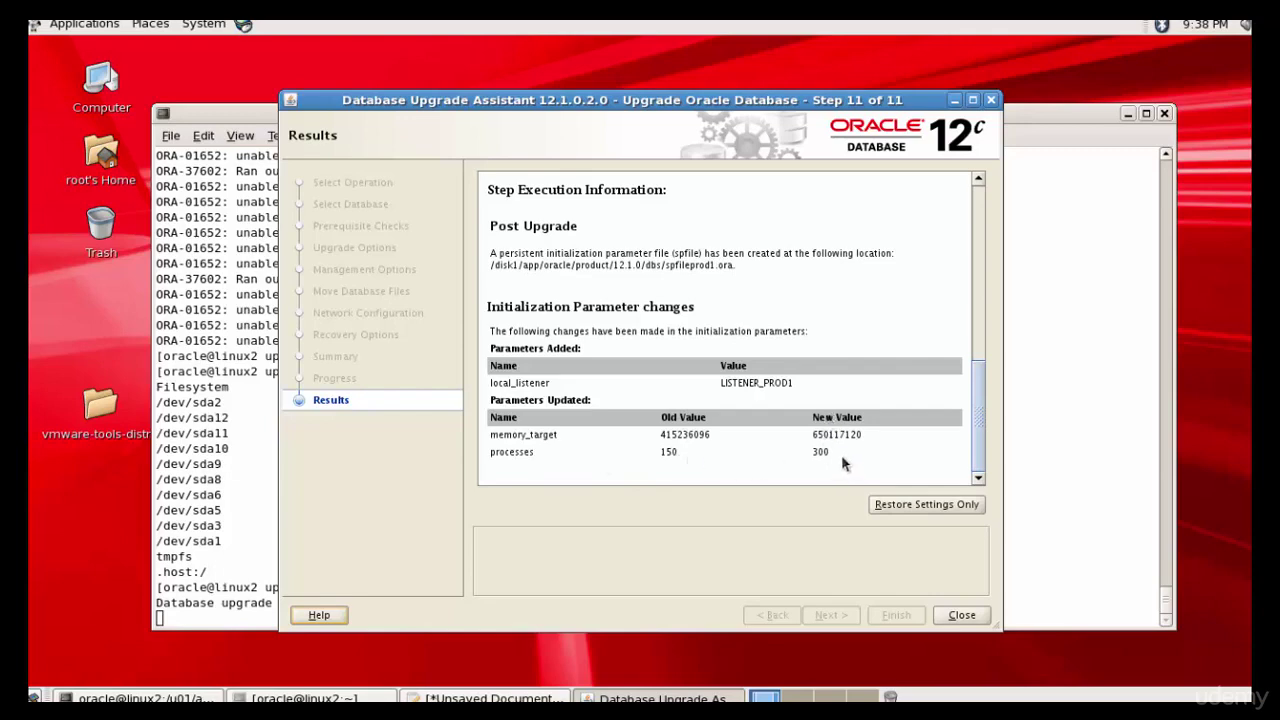
click(966, 616)
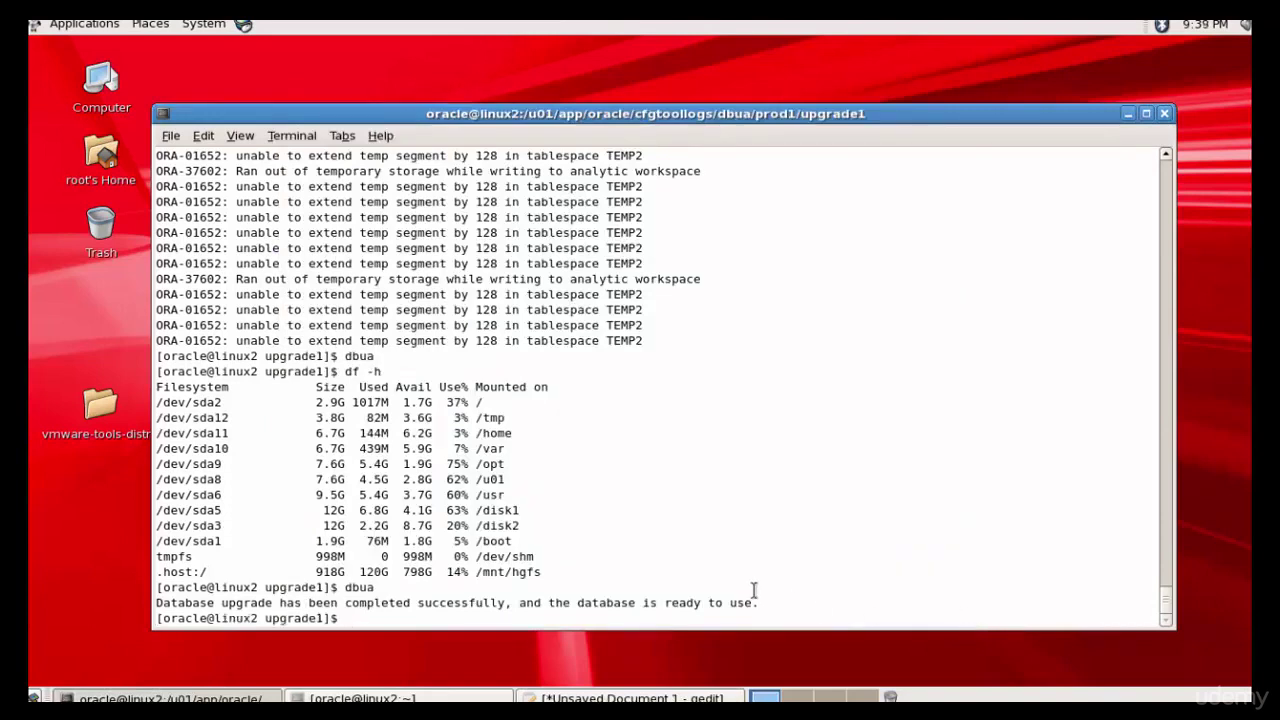
- Clear the terminal, connect to SQL*Plus as sysdba, and query all rows from v$version
text(clear)
key(Return)
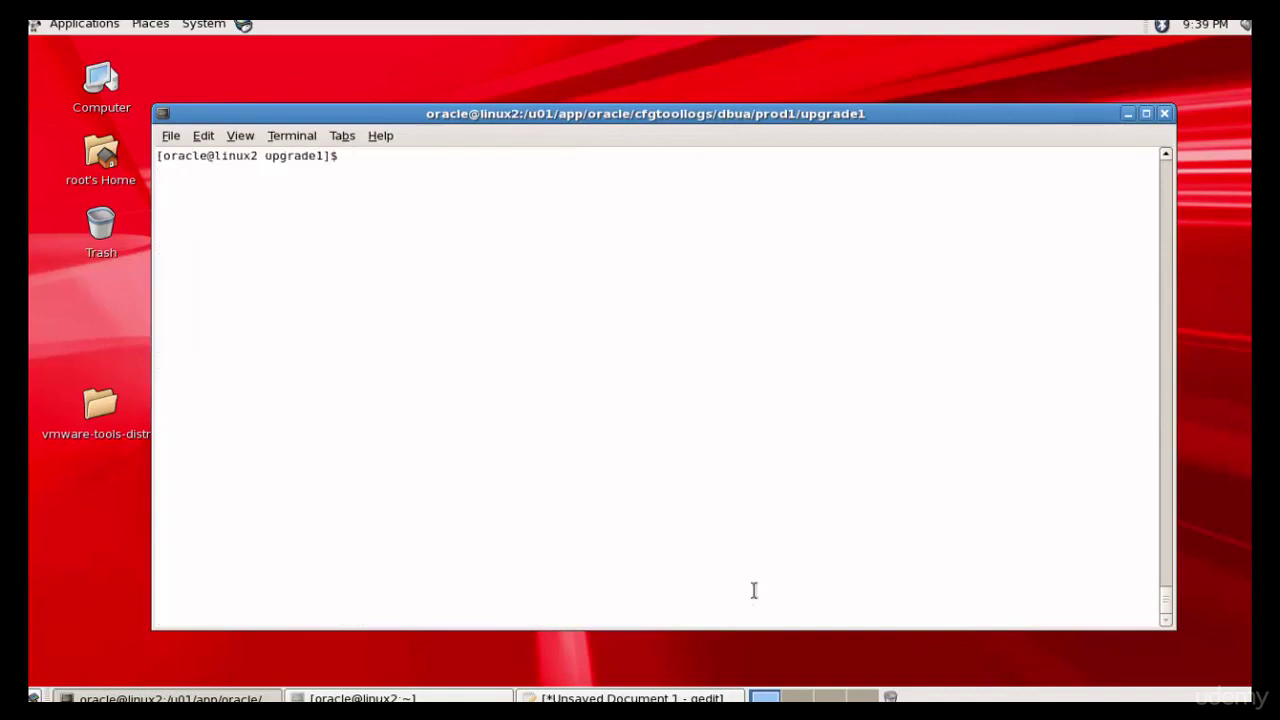
text(sqlplus / as sysdba)
key(Return)
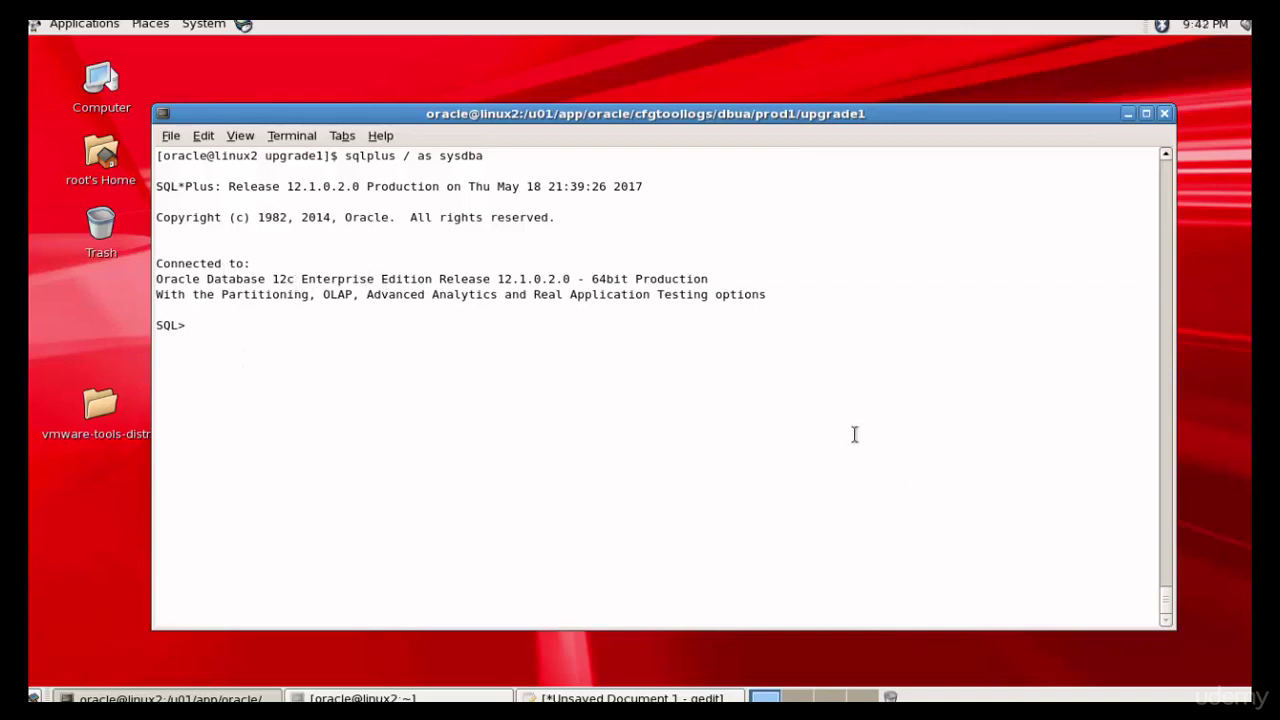
text(select * from v$version;)
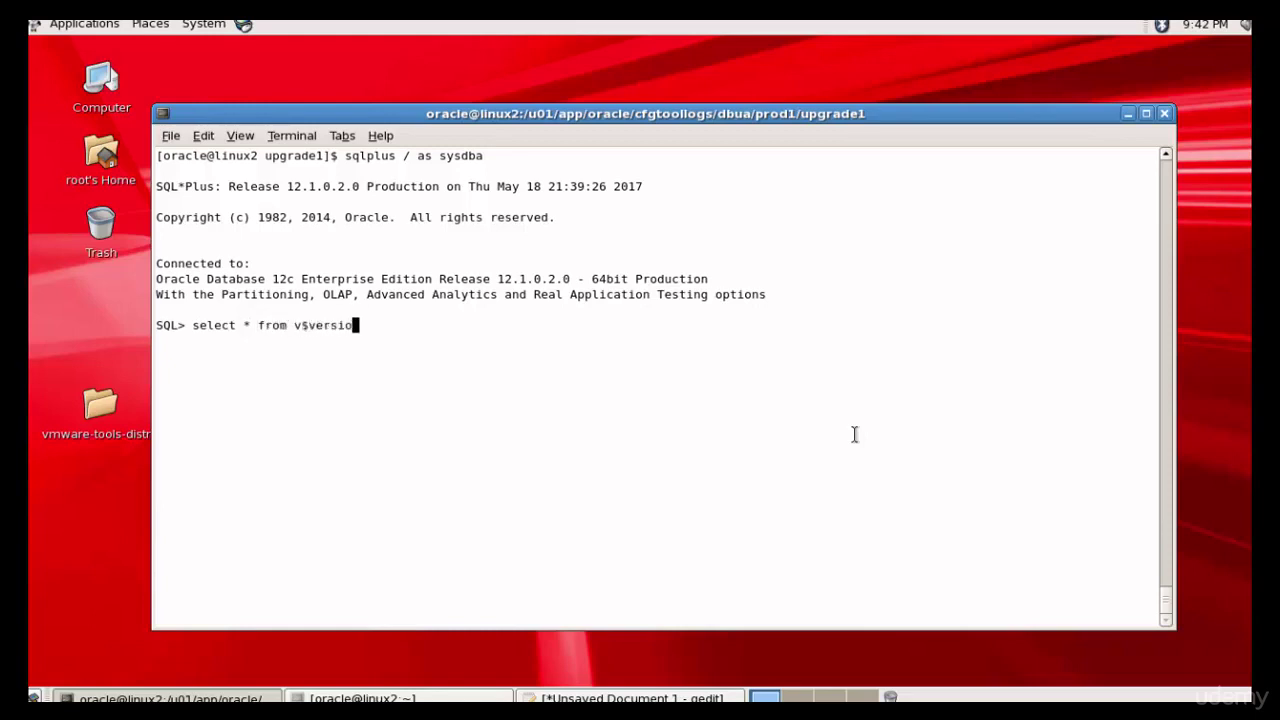
key(Return)
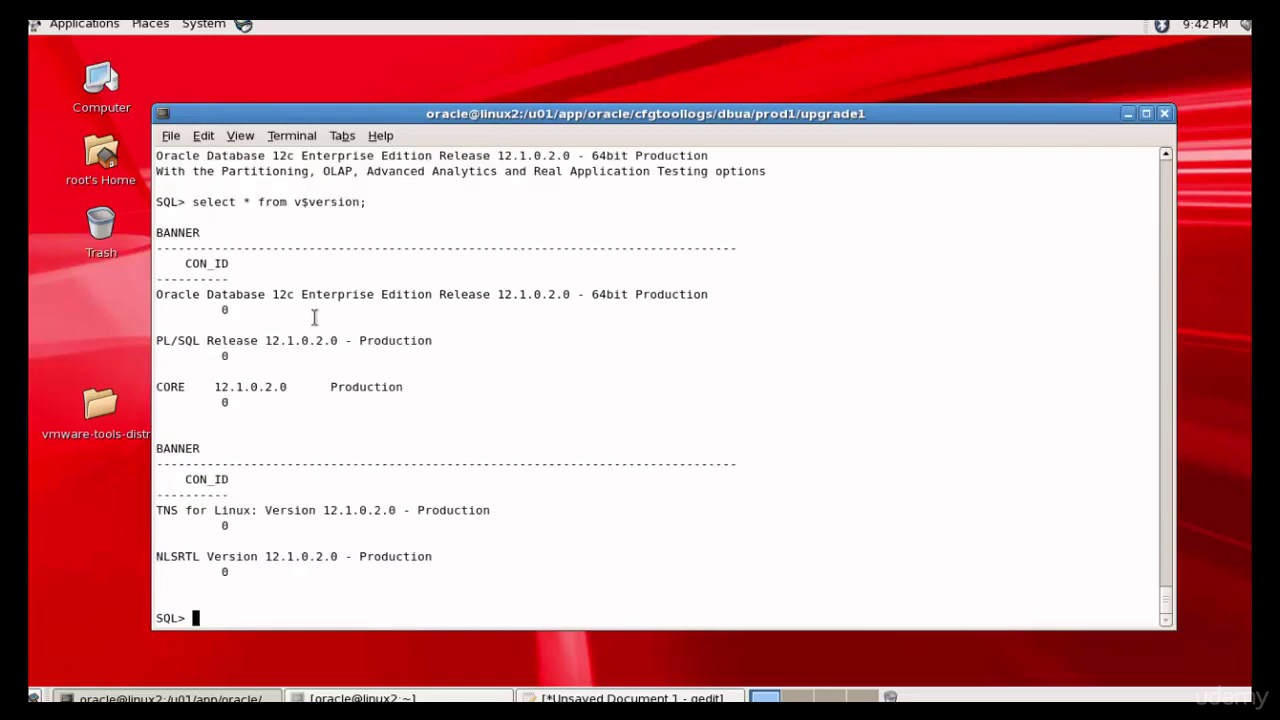